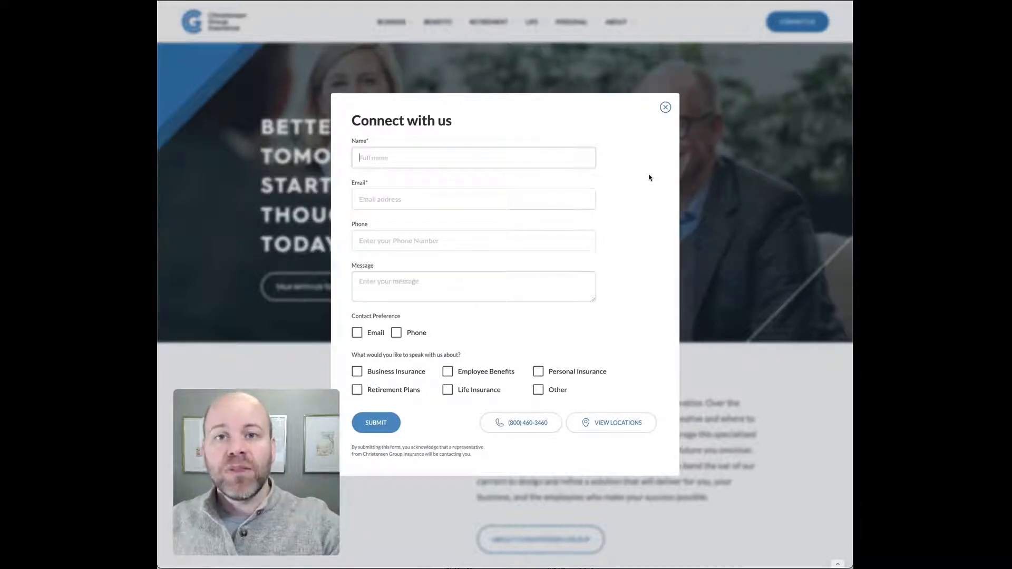
Close the Connect with us contact form on the website.
{"action": "left_click", "coordinate": [665, 108]}
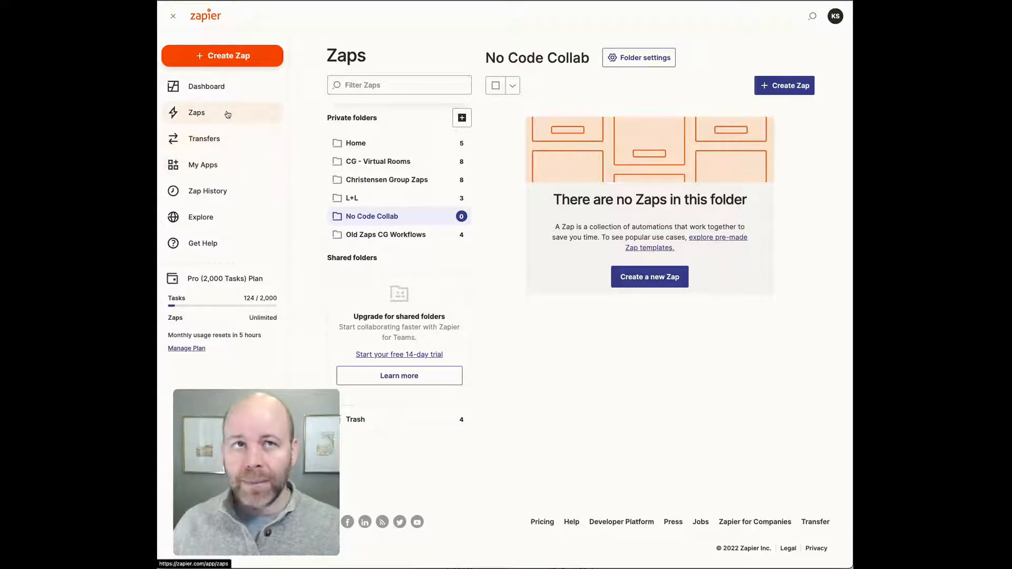
Create a Zap in the No Code Collab folder and name it "New Form Submission".
{"action": "left_click", "coordinate": [792, 86]}
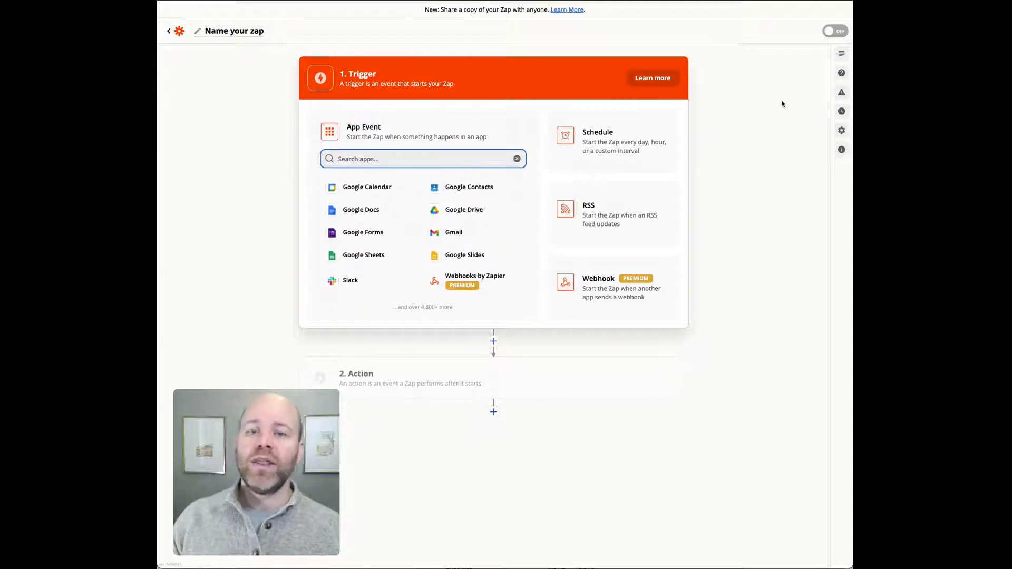
{"action": "left_click", "coordinate": [250, 33]}
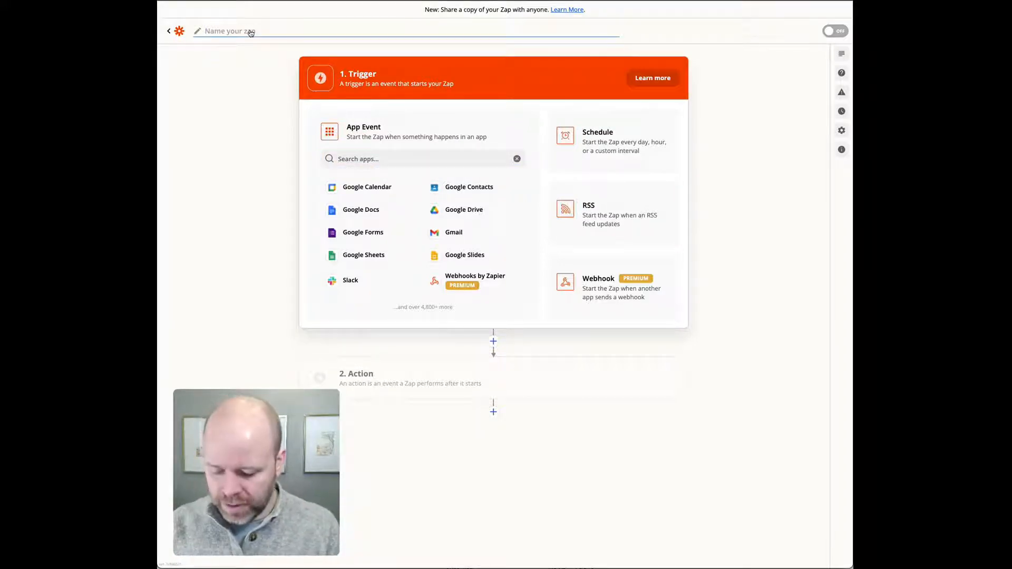
{"action": "type", "text": "New Form Submsiio"}
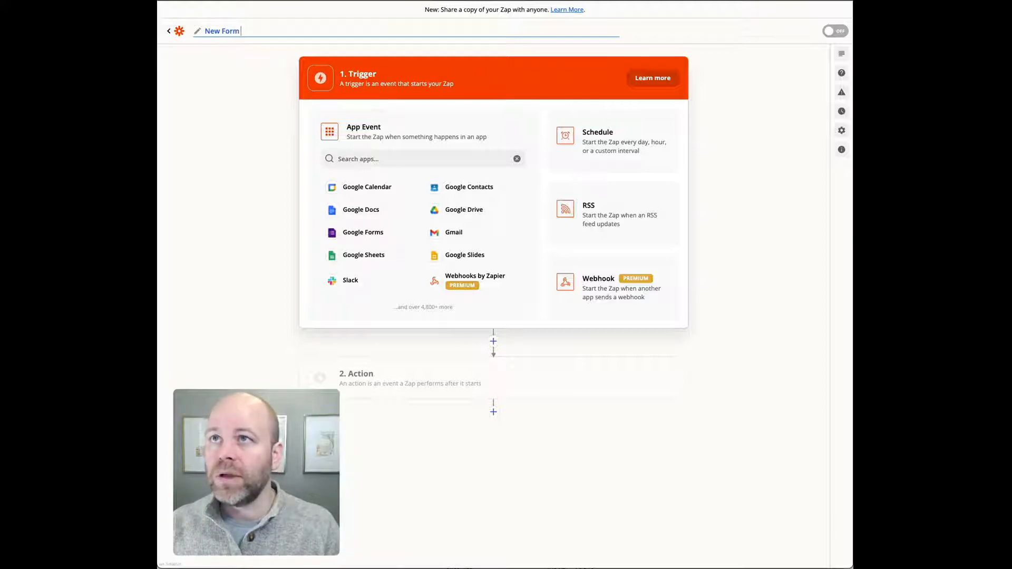
{"action": "key", "text": "BackSpace"}
{"action": "key", "text": "BackSpace"}
{"action": "key", "text": "BackSpace"}
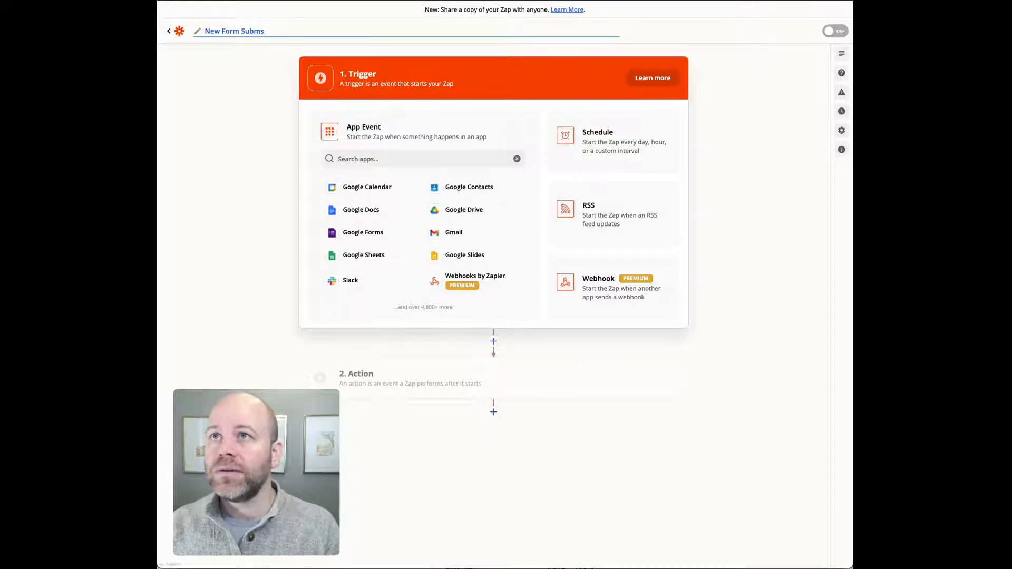
{"action": "type", "text": "i"}
{"action": "key", "text": "BackSpace"}
{"action": "key", "text": "BackSpace"}
{"action": "type", "text": "ission"}
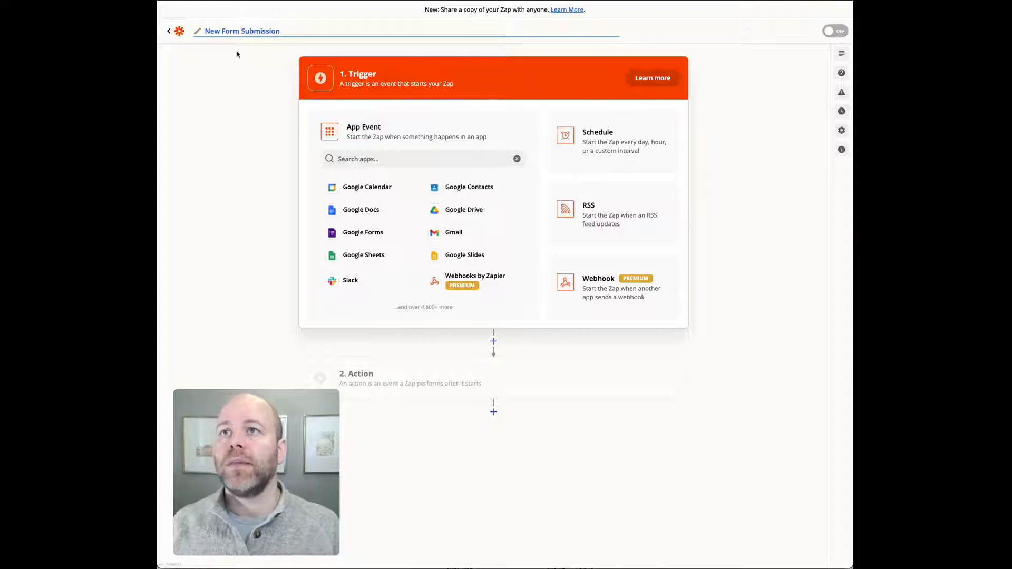
{"action": "left_click", "coordinate": [201, 97]}
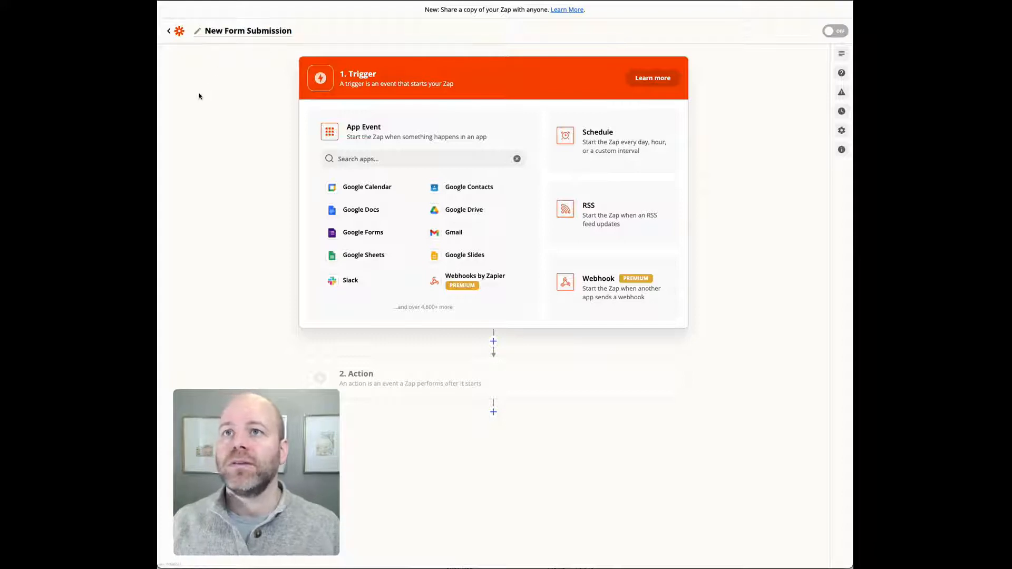
Set Webflow as the Zap's trigger app with Form Submission as the trigger event.
{"action": "left_click", "coordinate": [360, 158]}
{"action": "type", "text": "Web"}
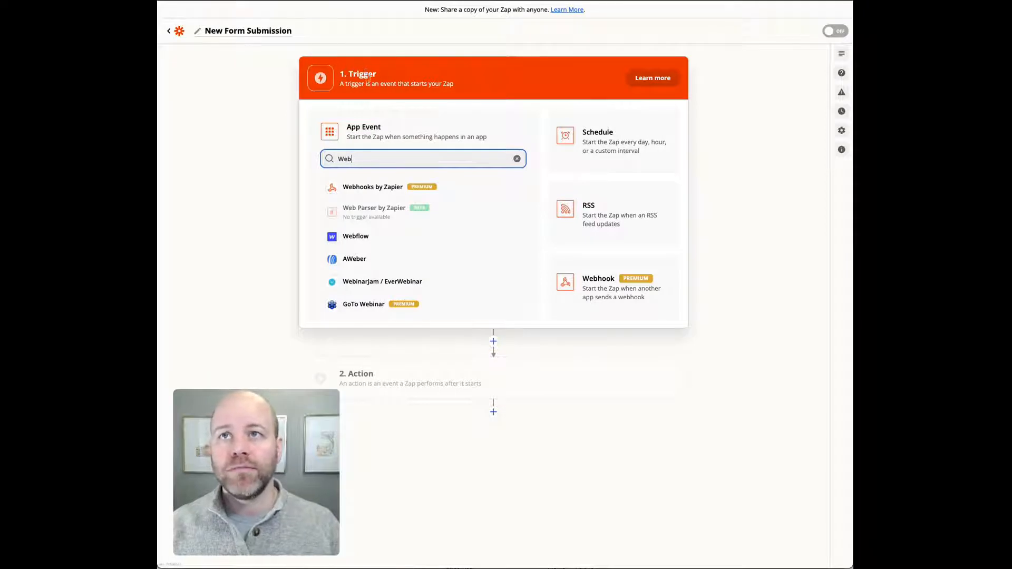
{"action": "left_click", "coordinate": [359, 236]}
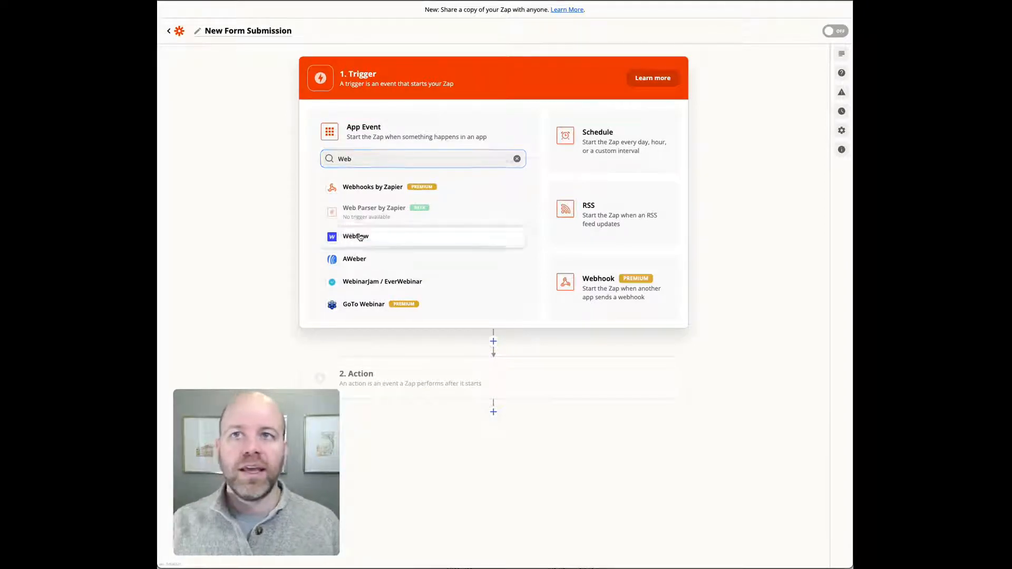
{"action": "left_click", "coordinate": [389, 191]}
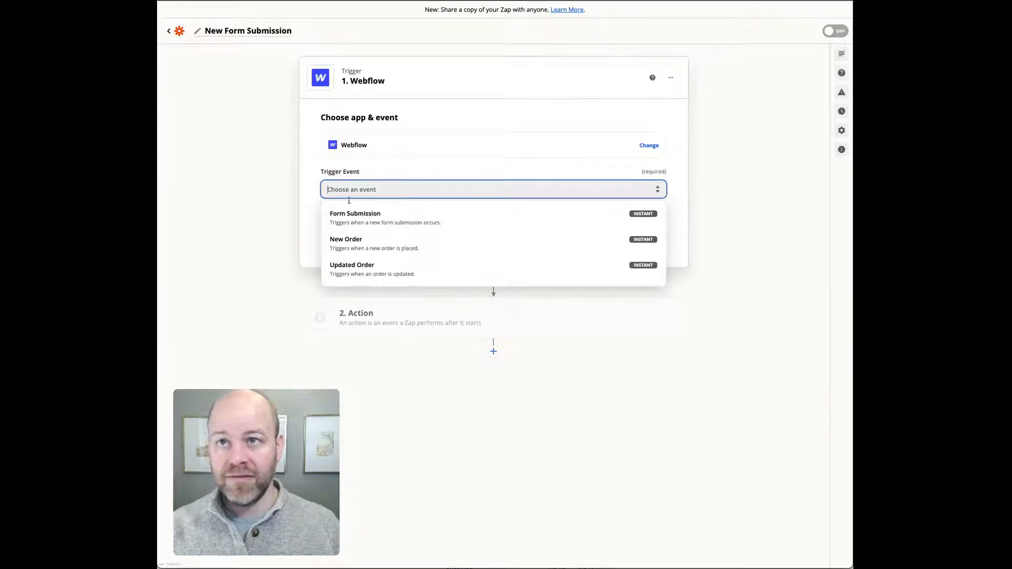
{"action": "left_click", "coordinate": [387, 216]}
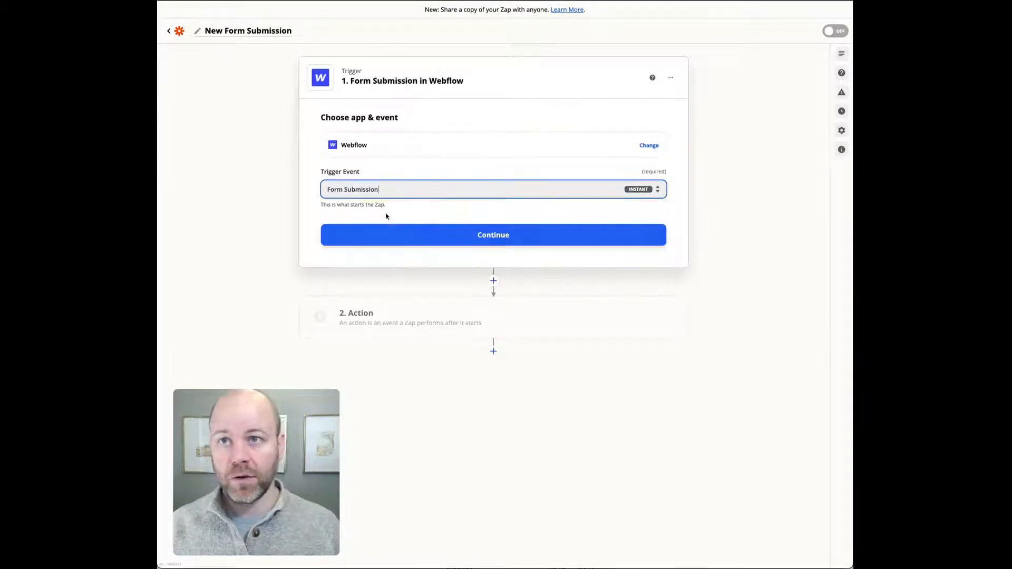
{"action": "left_click", "coordinate": [527, 235]}
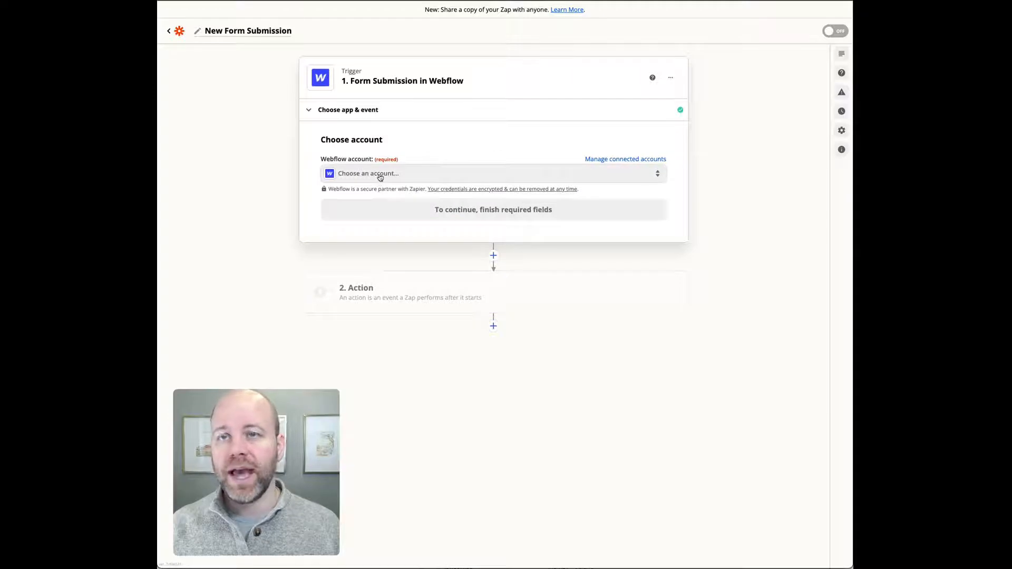
Choose CG Website 2022 as the trigger's Webflow account.
{"action": "left_click", "coordinate": [380, 176]}
{"action": "scroll", "coordinate": [379, 316], "scroll_direction": "down", "scroll_amount": 4}
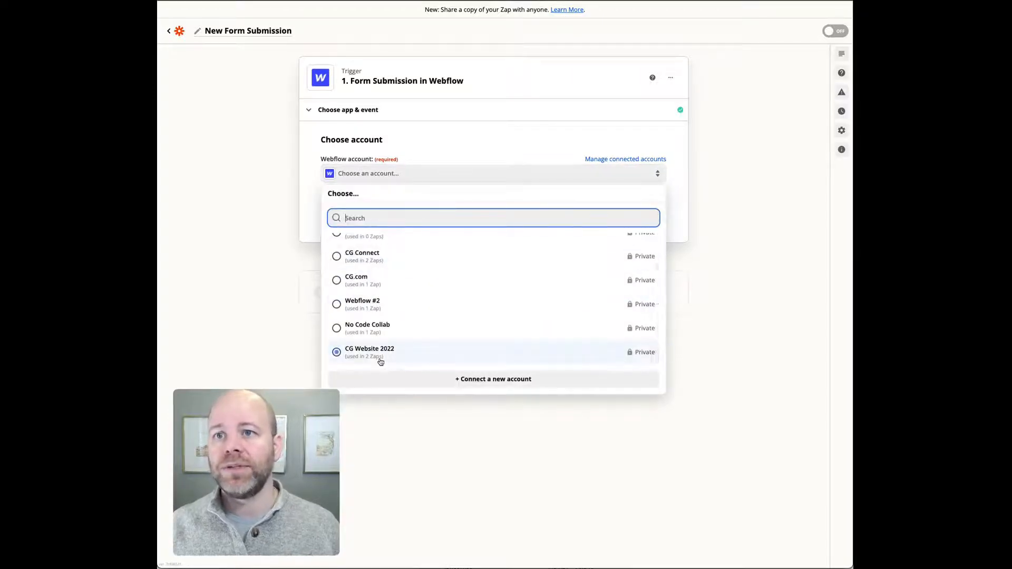
{"action": "left_click", "coordinate": [381, 358]}
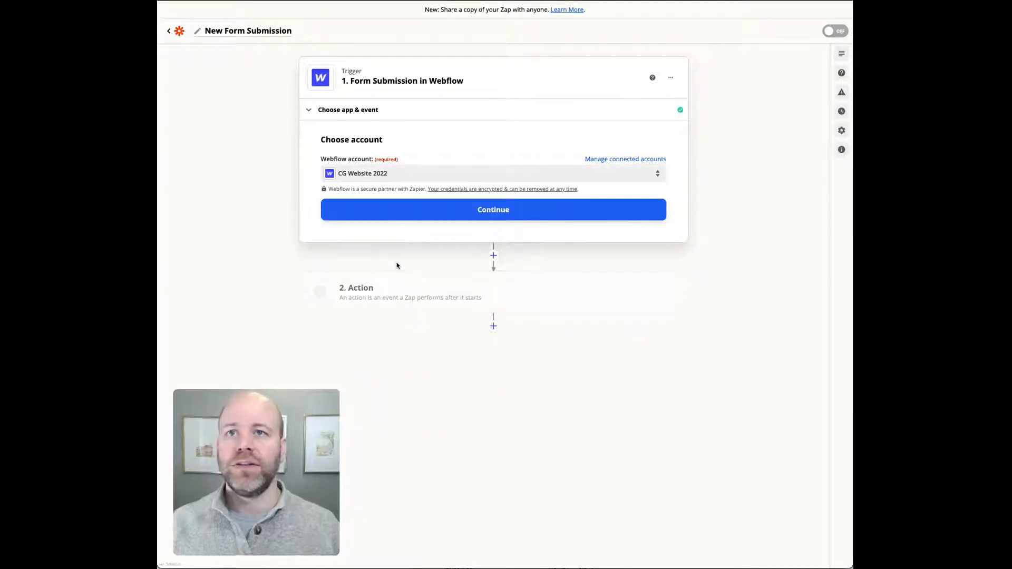
{"action": "left_click", "coordinate": [419, 219]}
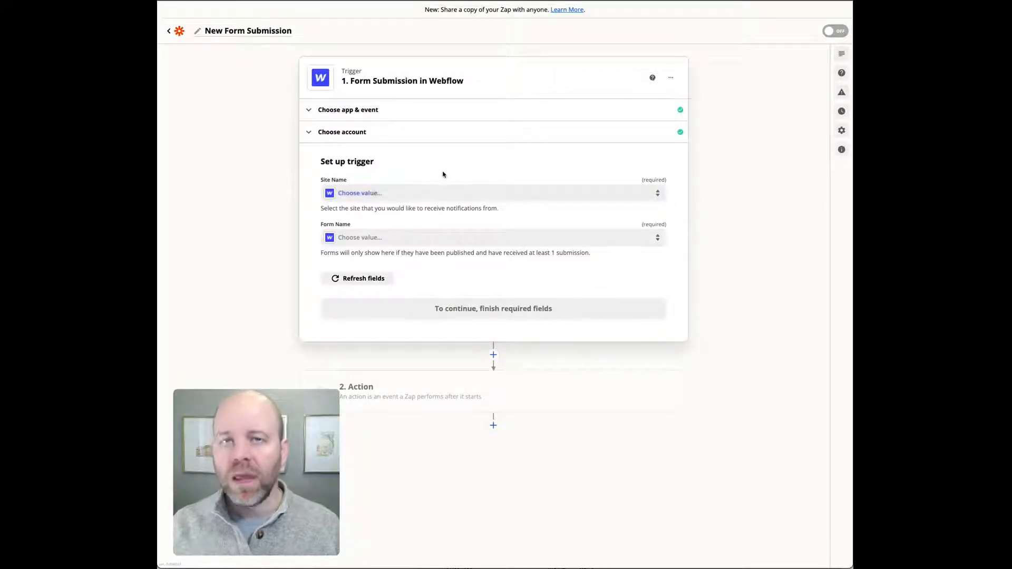
Set the trigger's site to Christensen Group 2022 and its form to Contact Form, and test the trigger.
{"action": "left_click", "coordinate": [375, 193]}
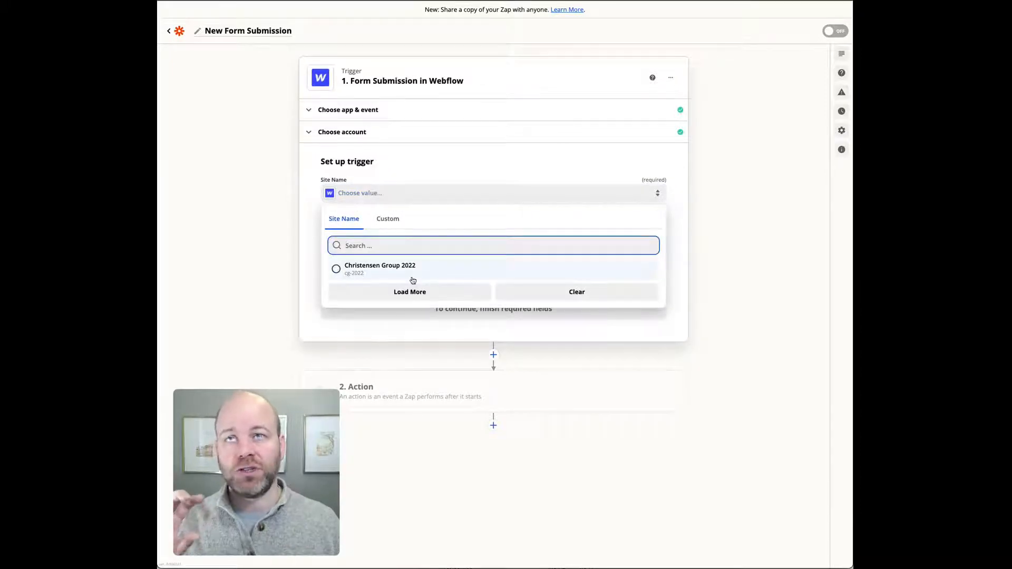
{"action": "left_click", "coordinate": [402, 272]}
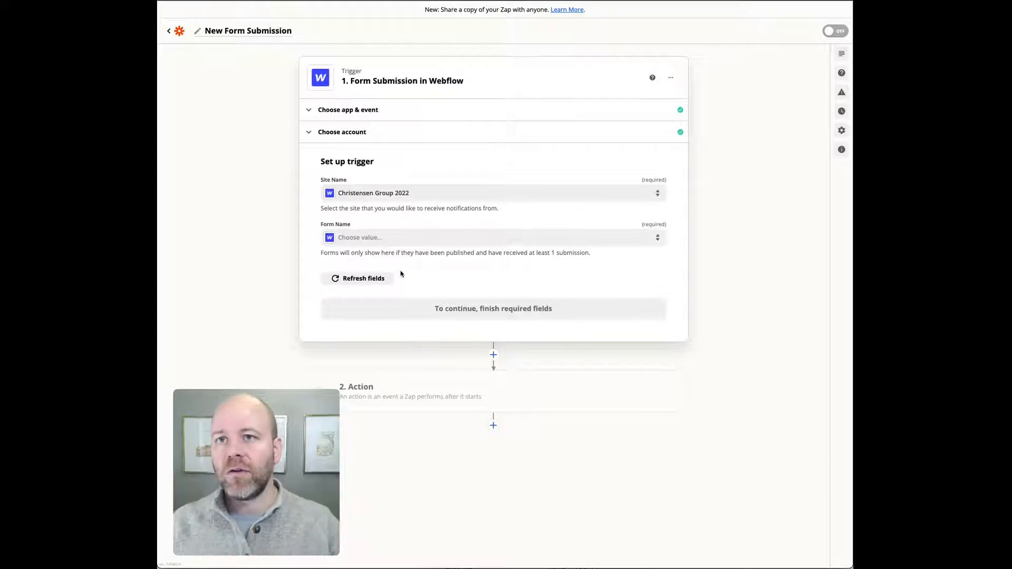
{"action": "left_click", "coordinate": [367, 240]}
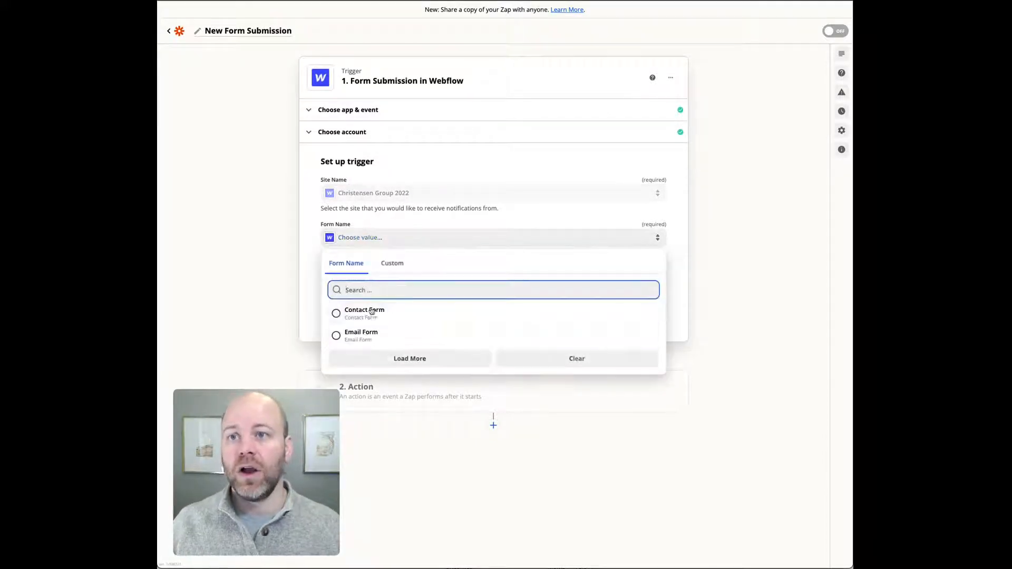
{"action": "left_click", "coordinate": [373, 315]}
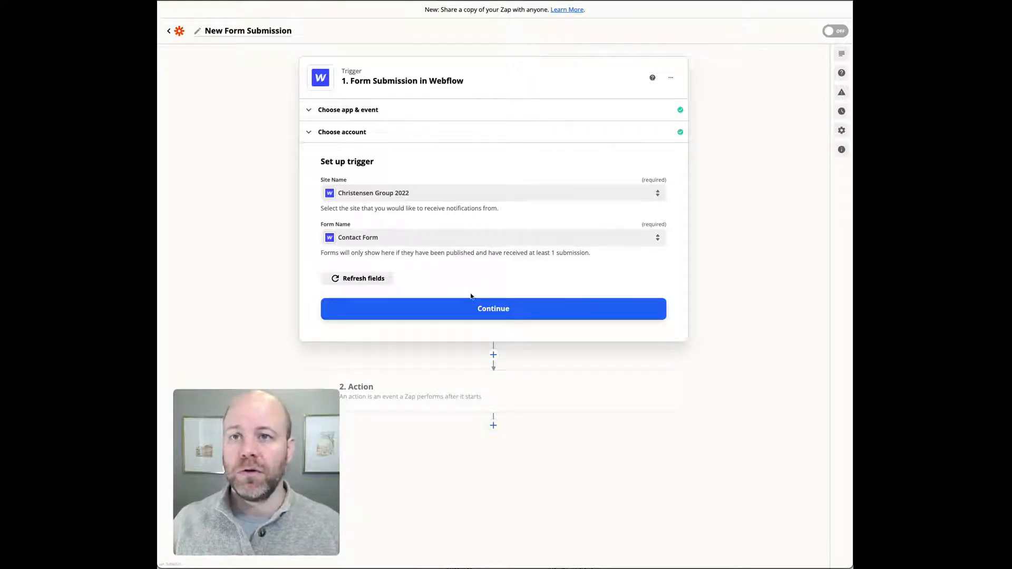
{"action": "left_click", "coordinate": [475, 310]}
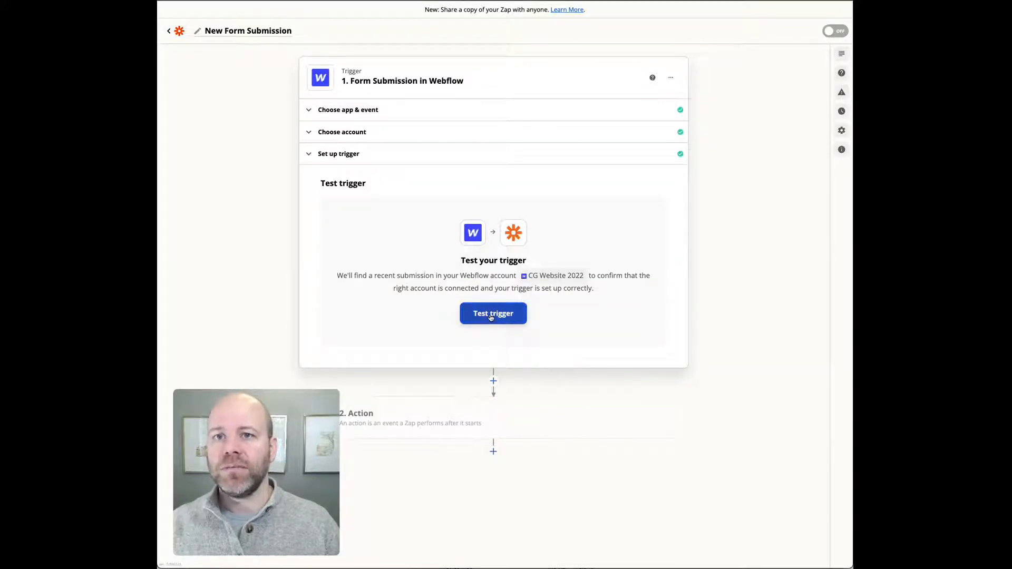
{"action": "left_click", "coordinate": [491, 317]}
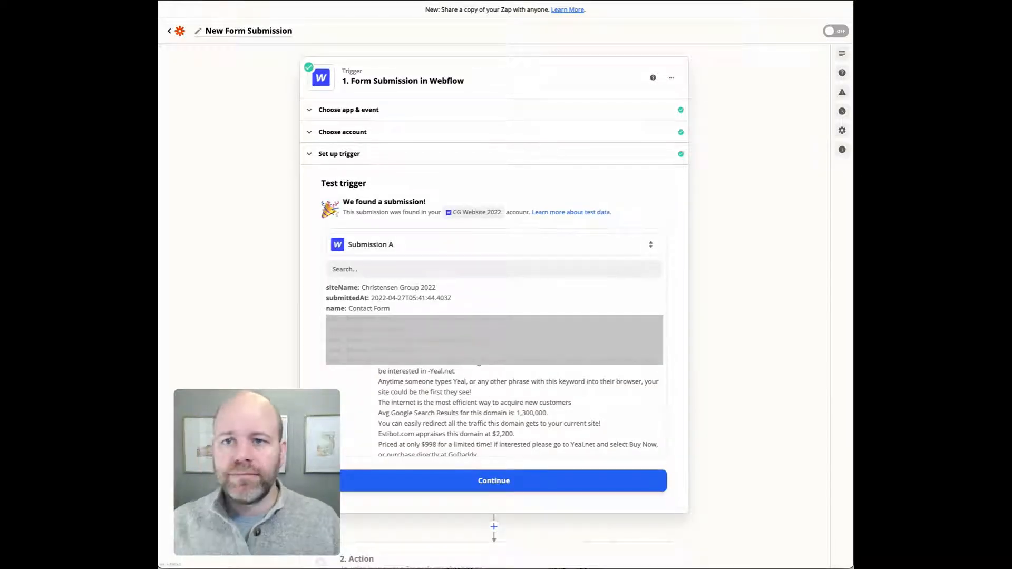
{"action": "left_click", "coordinate": [491, 481]}
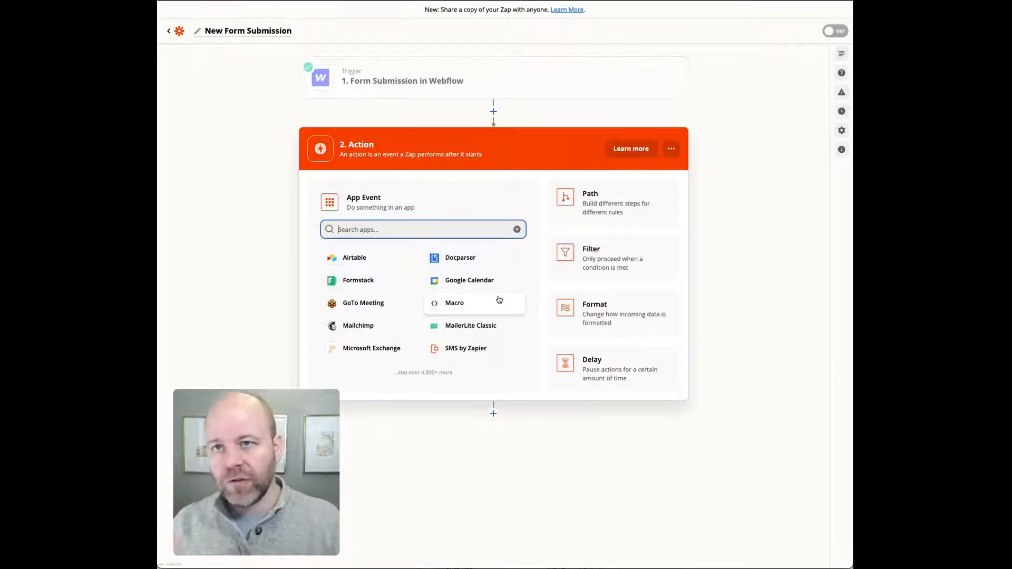
Set SMS by Zapier as the Zap's action app with Send SMS as the action event.
{"action": "type", "text": "sms"}
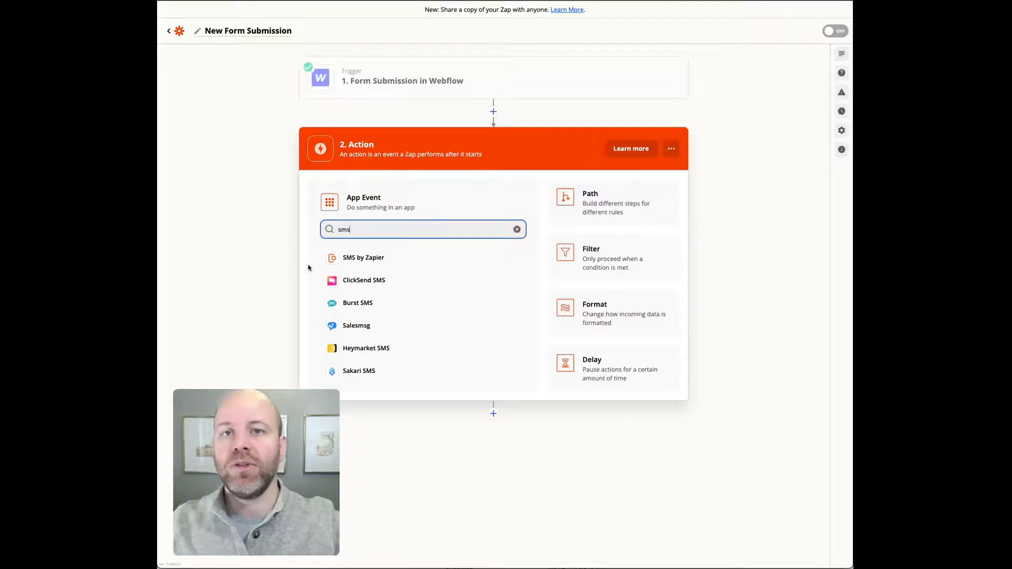
{"action": "left_click", "coordinate": [346, 258]}
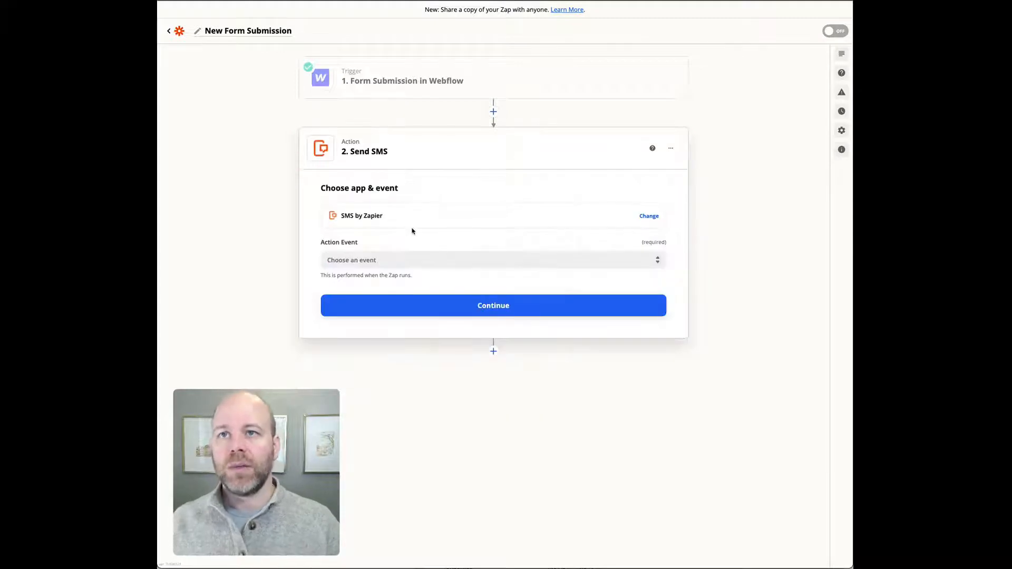
{"action": "left_click", "coordinate": [368, 259]}
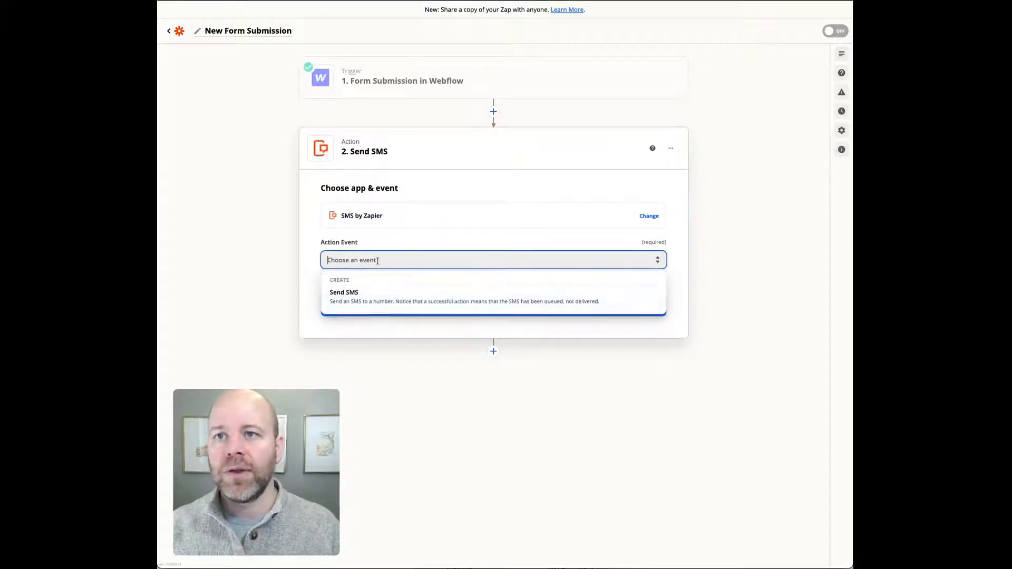
{"action": "left_click", "coordinate": [351, 299]}
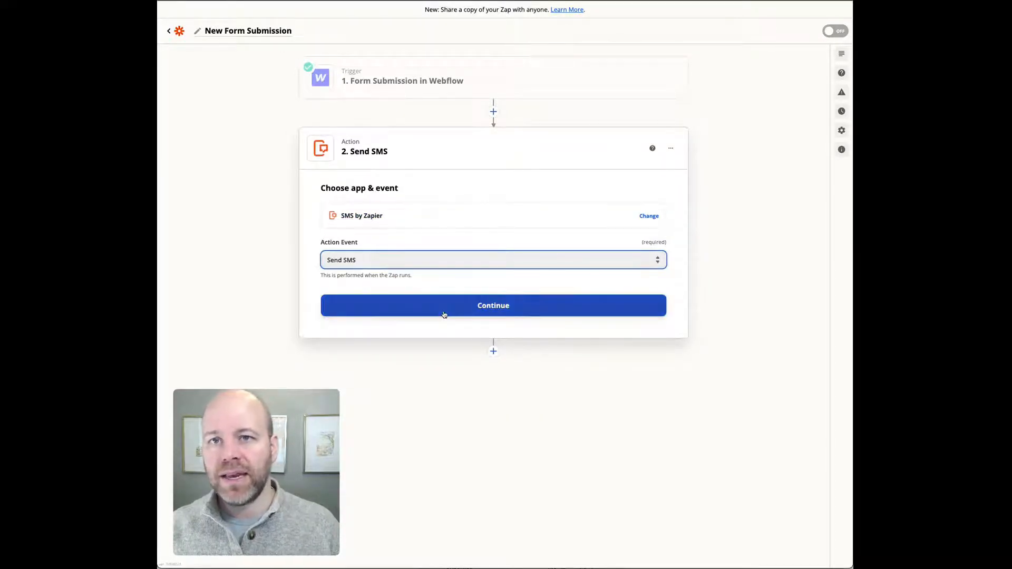
{"action": "left_click", "coordinate": [444, 314]}
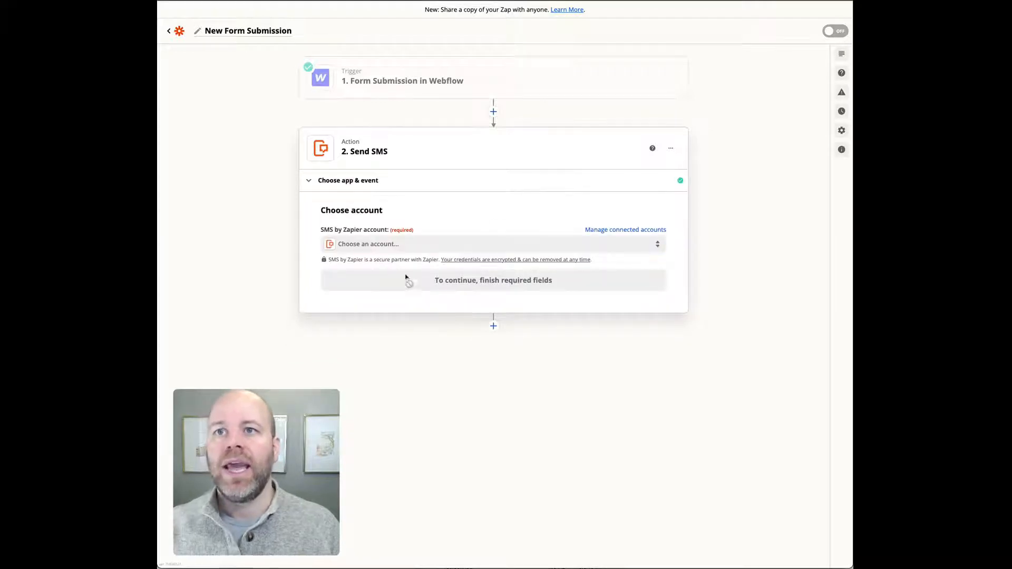
Choose the already connected SMS by Zapier account for the Send SMS action.
{"action": "left_click", "coordinate": [401, 244]}
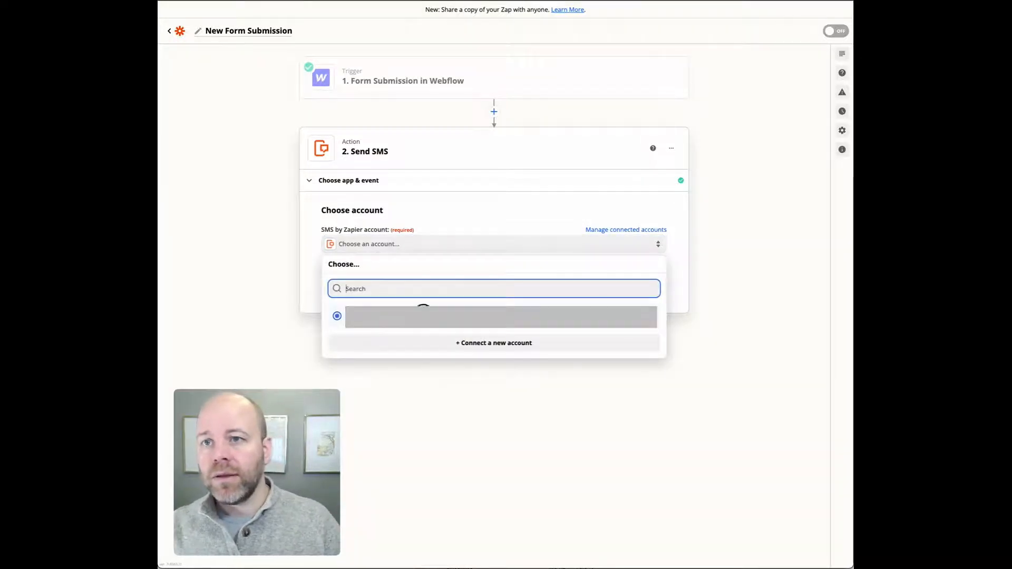
{"action": "left_click", "coordinate": [425, 316]}
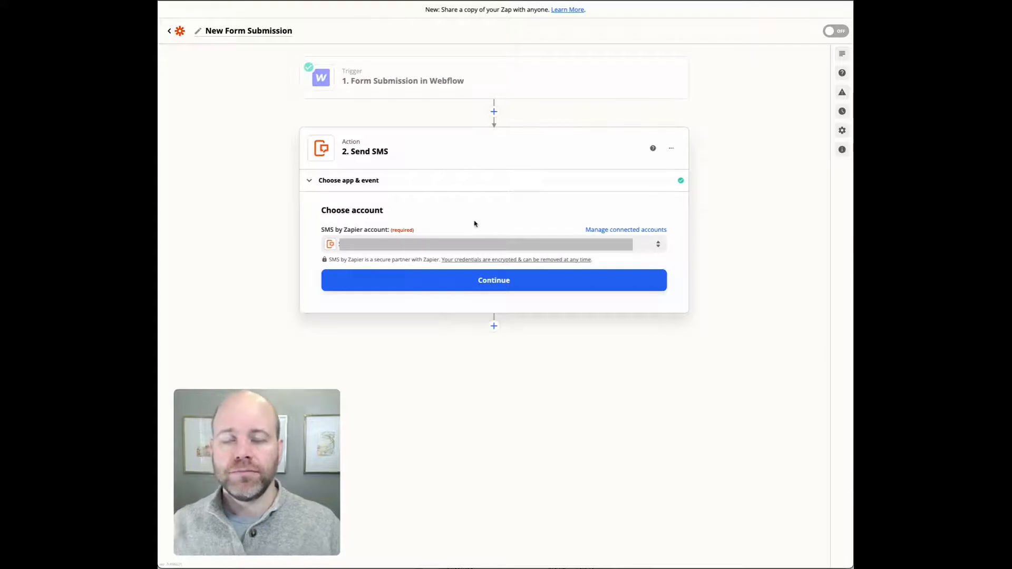
{"action": "left_click", "coordinate": [497, 285]}
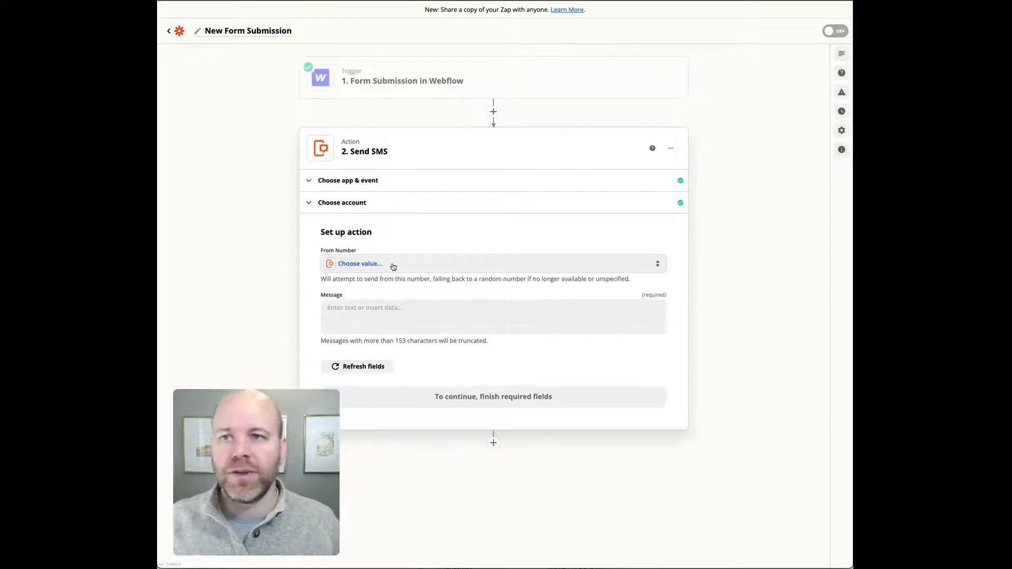
Start the SMS message with "New Form Submission" and a "Name" line containing the Webflow Data Name field.
{"action": "left_click", "coordinate": [341, 303]}
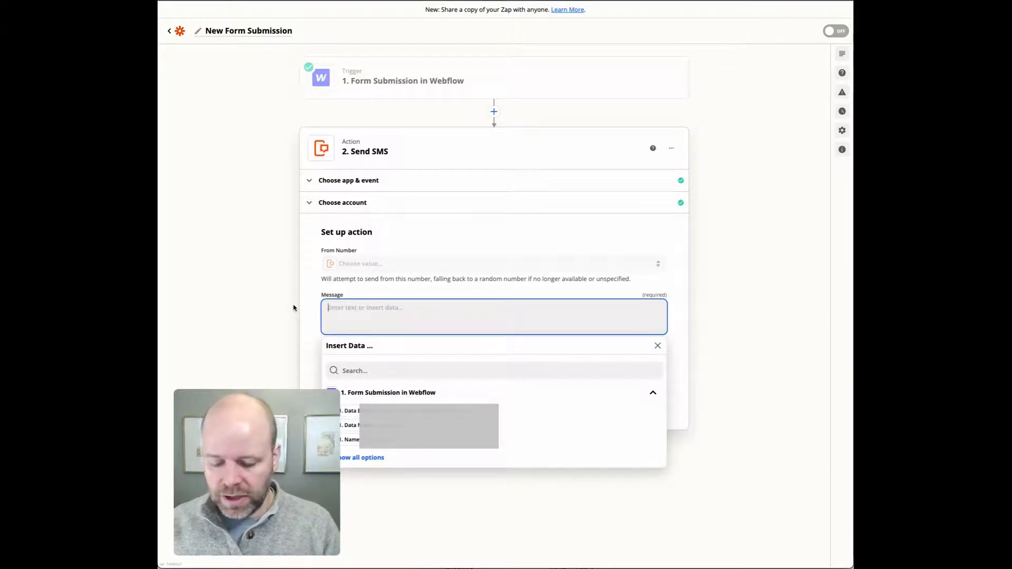
{"action": "type", "text": "New Form Submission"}
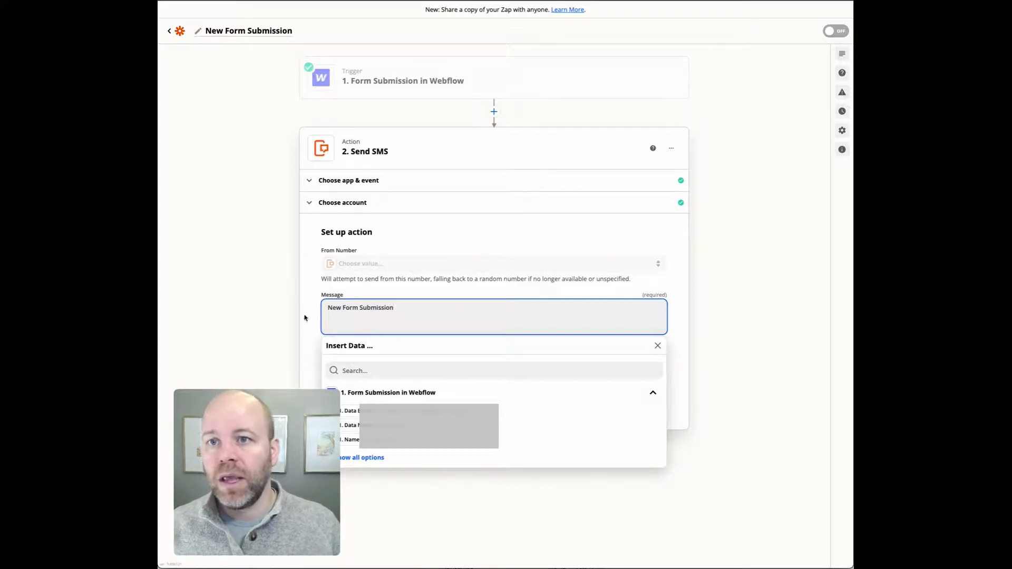
{"action": "key", "text": "Return"}
{"action": "key", "text": "Return"}
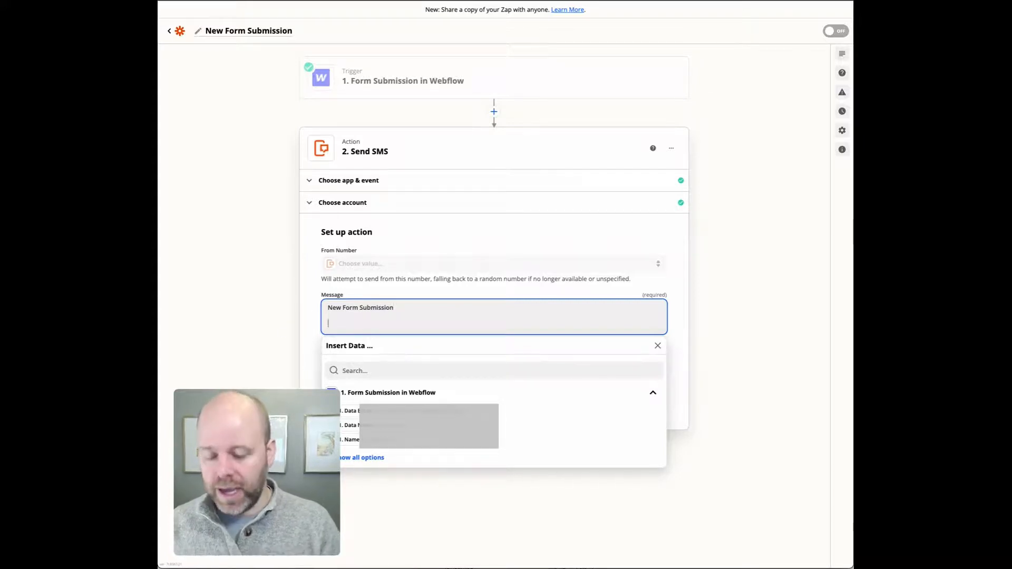
{"action": "type", "text": "Name"}
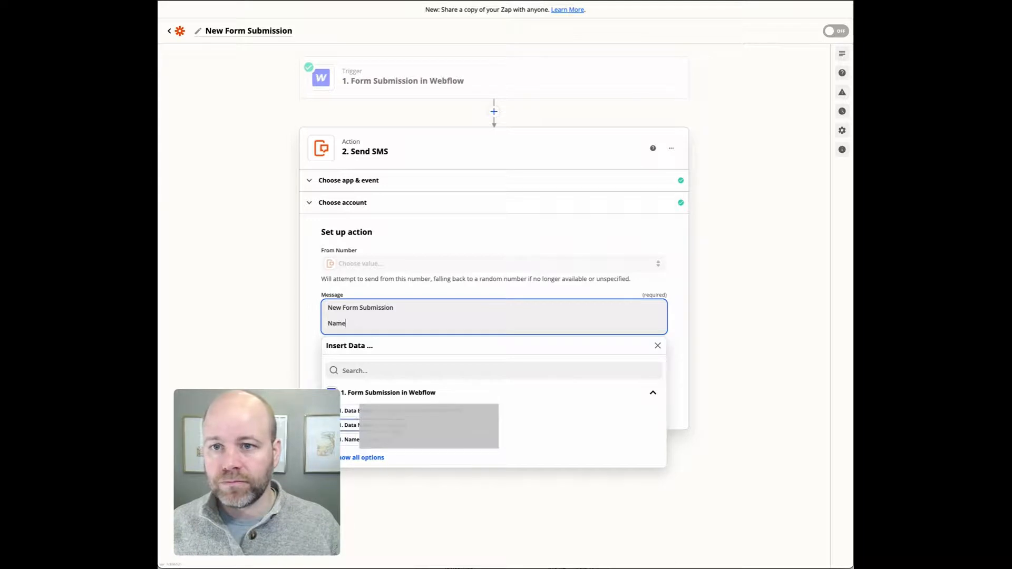
{"action": "left_click", "coordinate": [350, 425]}
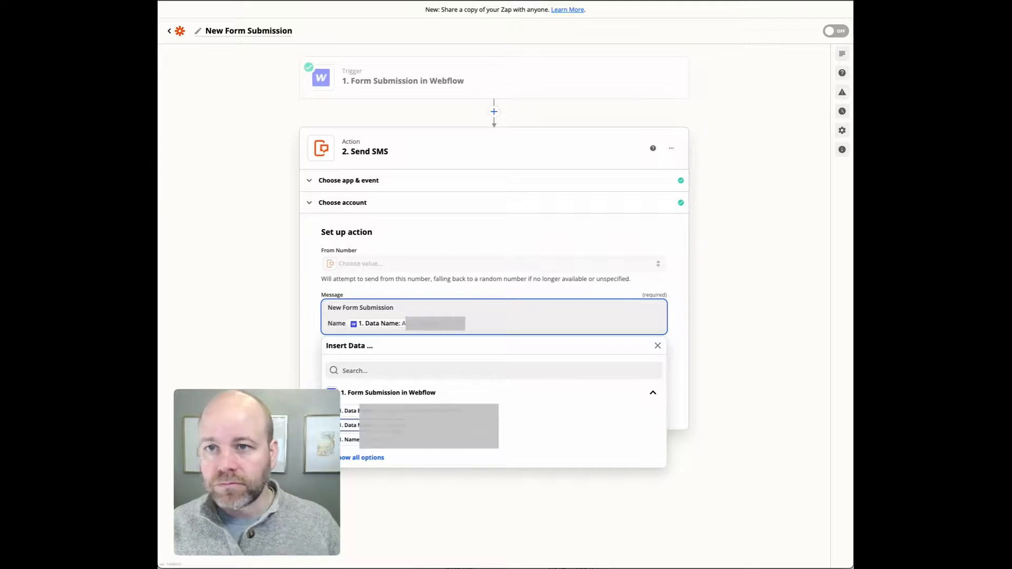
Add a colon after the message's "Name" label and an "Email:" line containing the Webflow Data Email field.
{"action": "left_click", "coordinate": [347, 323]}
{"action": "type", "text": ":"}
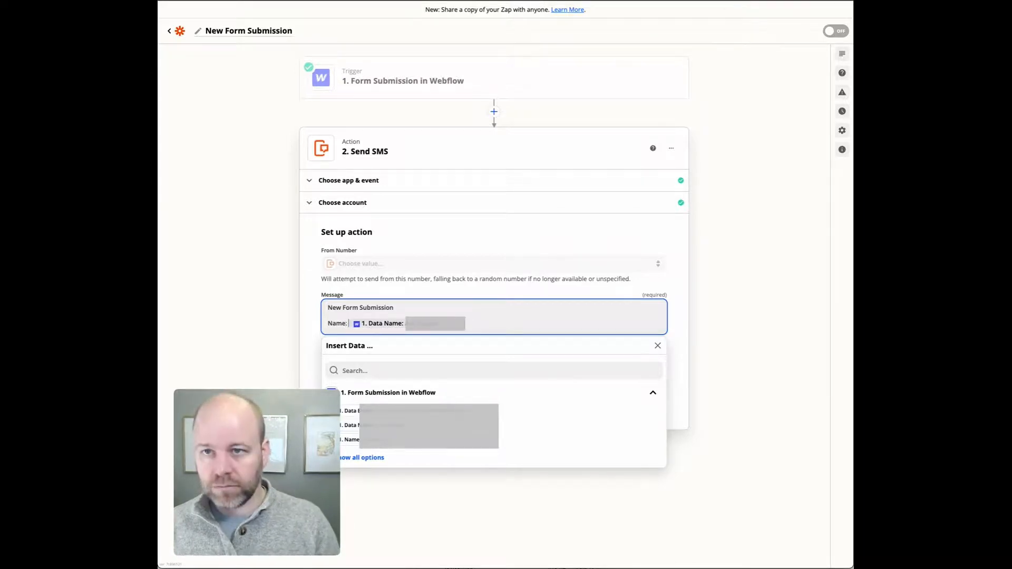
{"action": "left_click", "coordinate": [489, 324]}
{"action": "key", "text": "Return"}
{"action": "type", "text": "Email"}
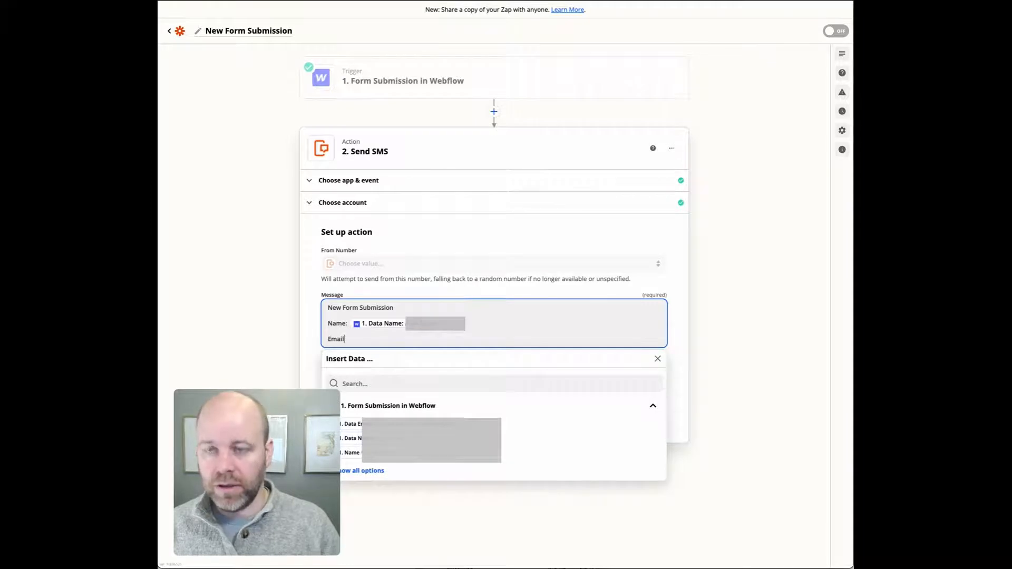
{"action": "type", "text": ":"}
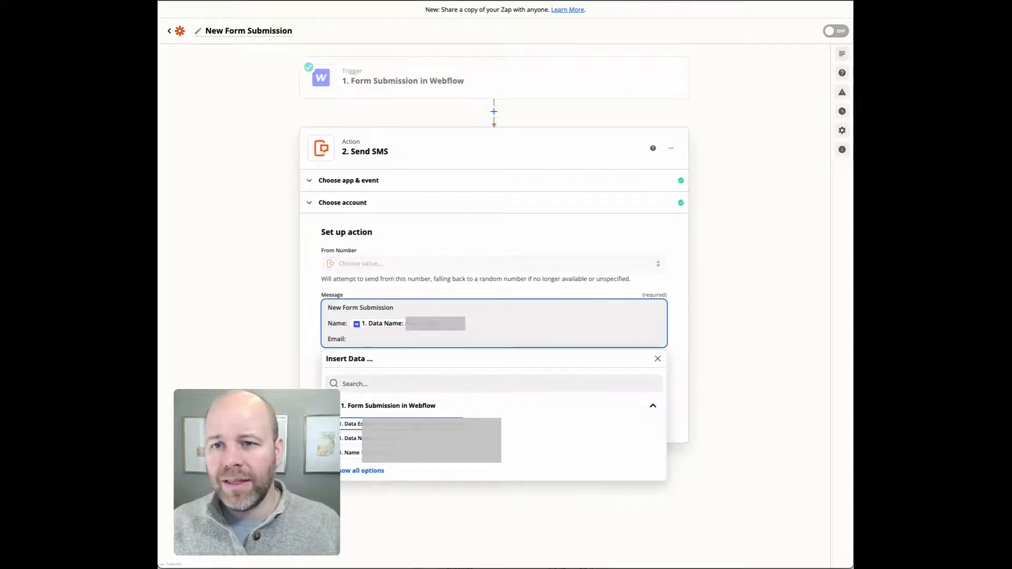
{"action": "left_click", "coordinate": [422, 423]}
{"action": "left_click", "coordinate": [235, 306]}
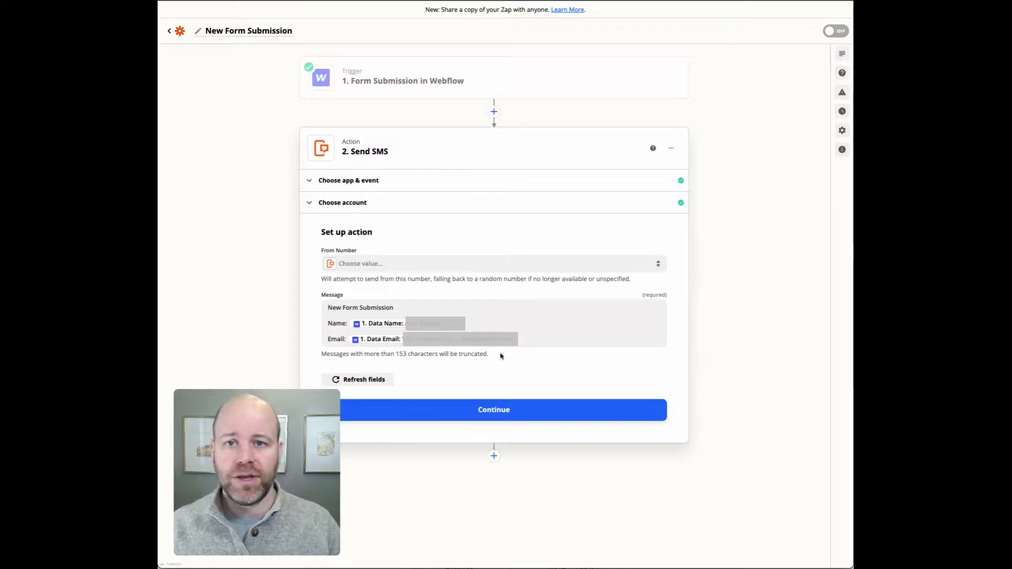
Complete the Send SMS setup, run its test with the composed message, and close the action step.
{"action": "left_click_drag", "start_coordinate": [503, 355], "coordinate": [312, 356]}
{"action": "left_click", "coordinate": [311, 356]}
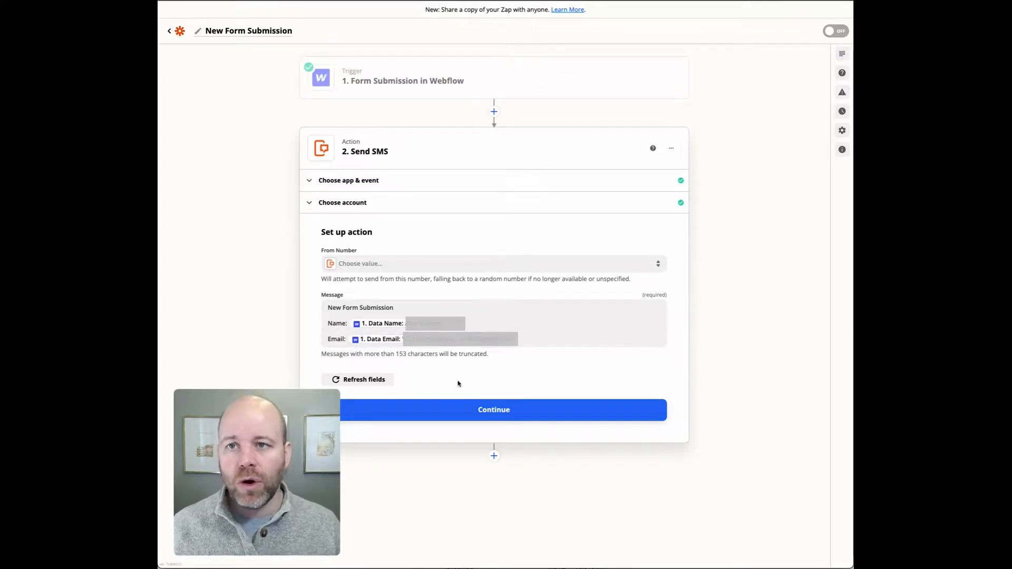
{"action": "left_click", "coordinate": [493, 410]}
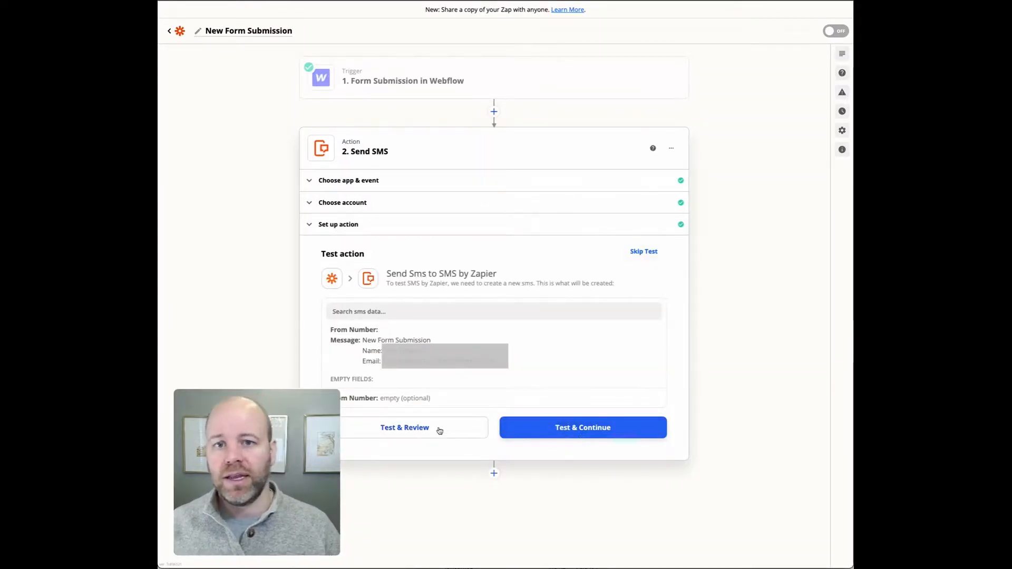
{"action": "left_click", "coordinate": [605, 432]}
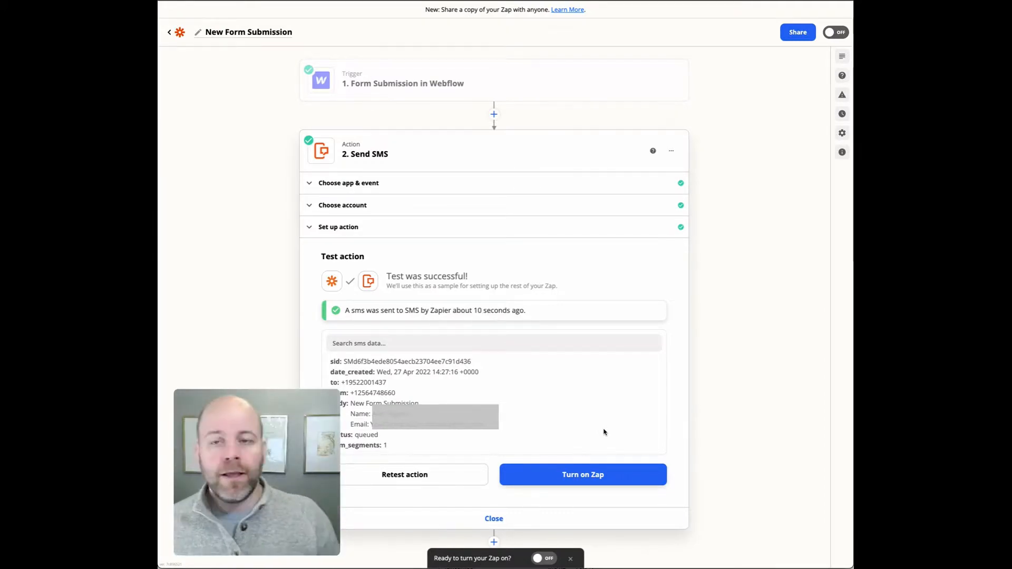
{"action": "left_click", "coordinate": [493, 521]}
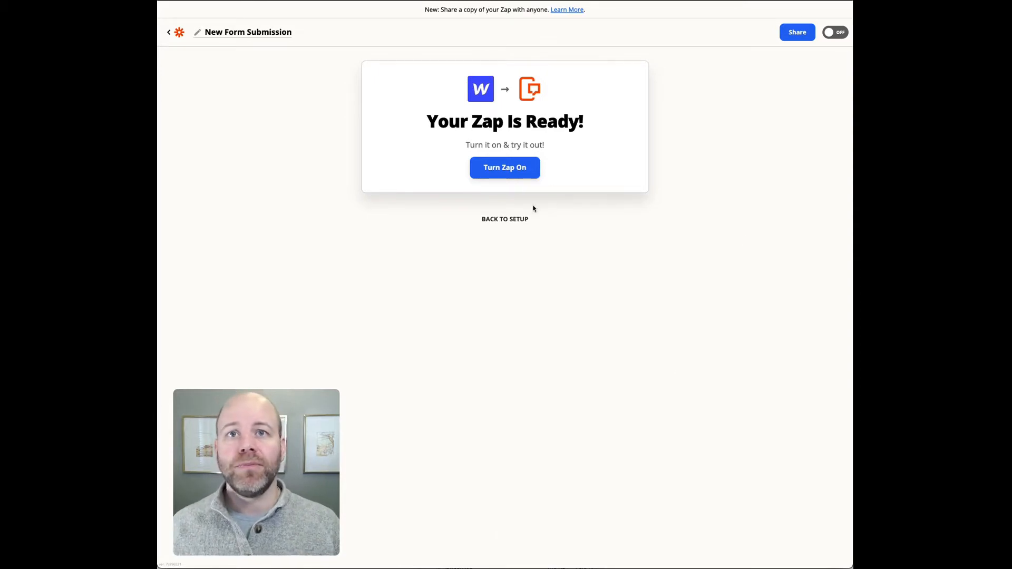
Return to the Zap's setup and view the action types available between the Webflow trigger and Send SMS without adding one.
{"action": "left_click", "coordinate": [505, 219]}
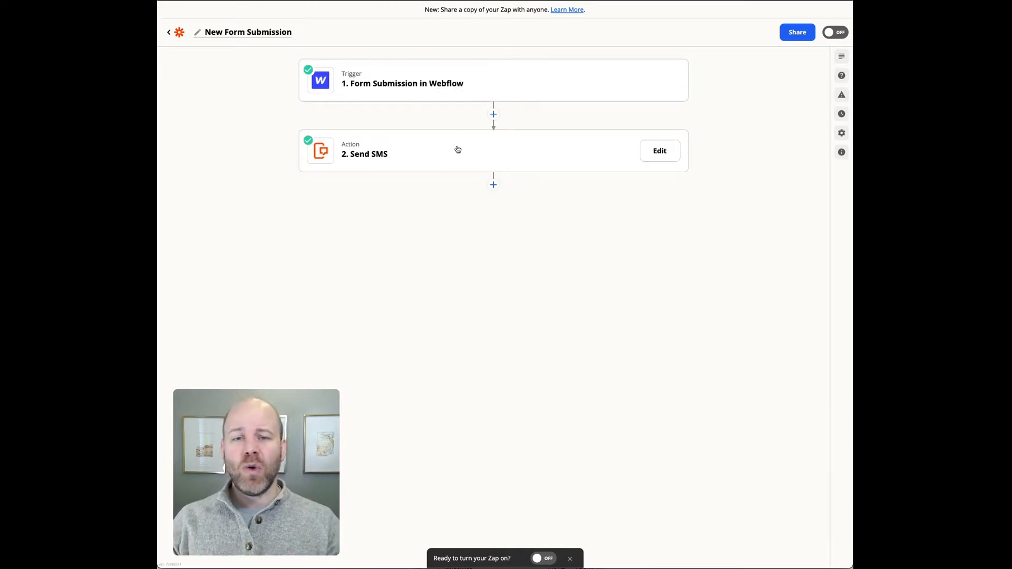
{"action": "left_click", "coordinate": [493, 115]}
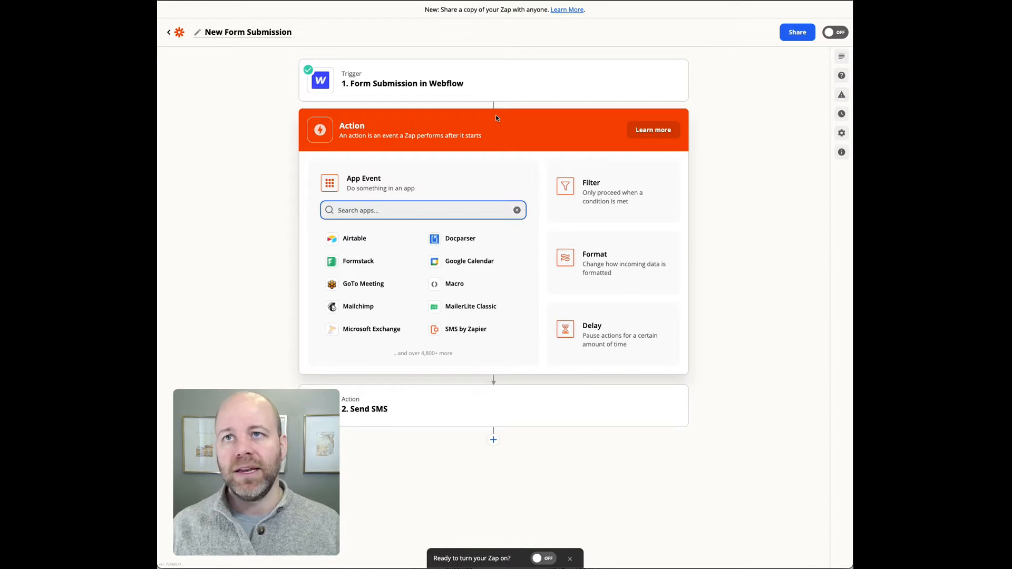
{"action": "left_click", "coordinate": [236, 180]}
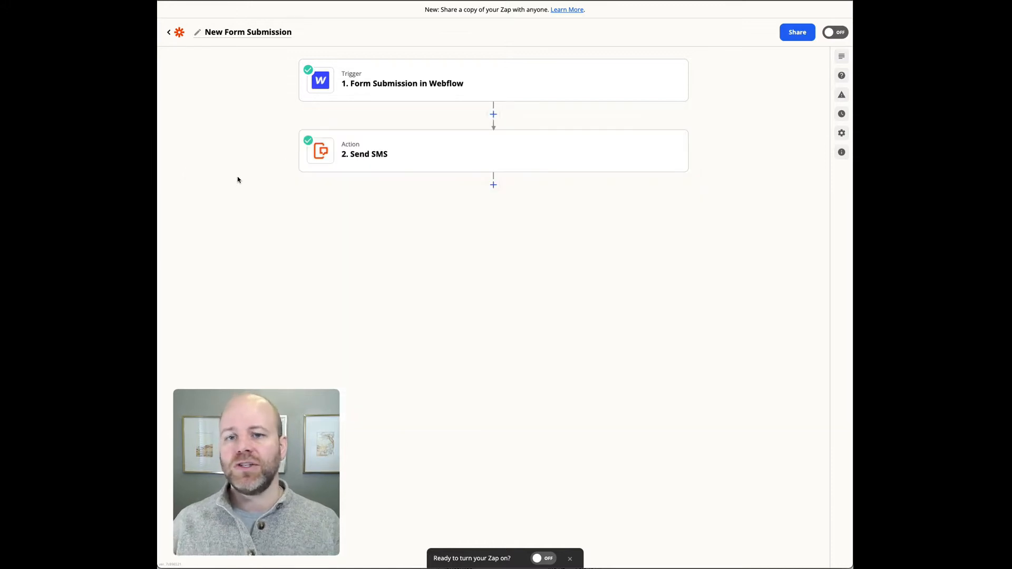